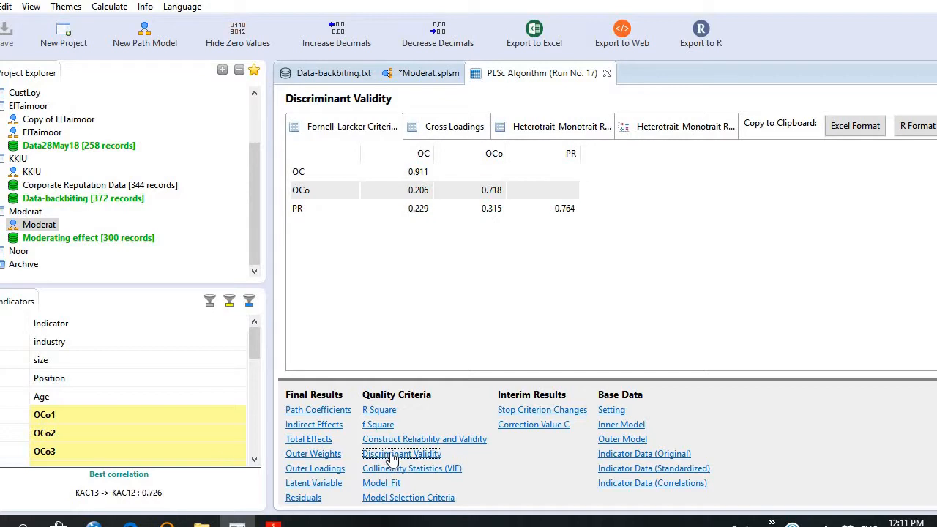
# Show the Cross Loadings table under Discriminant Validity and copy it to the clipboard in Excel format.
pyautogui.click(432, 137)
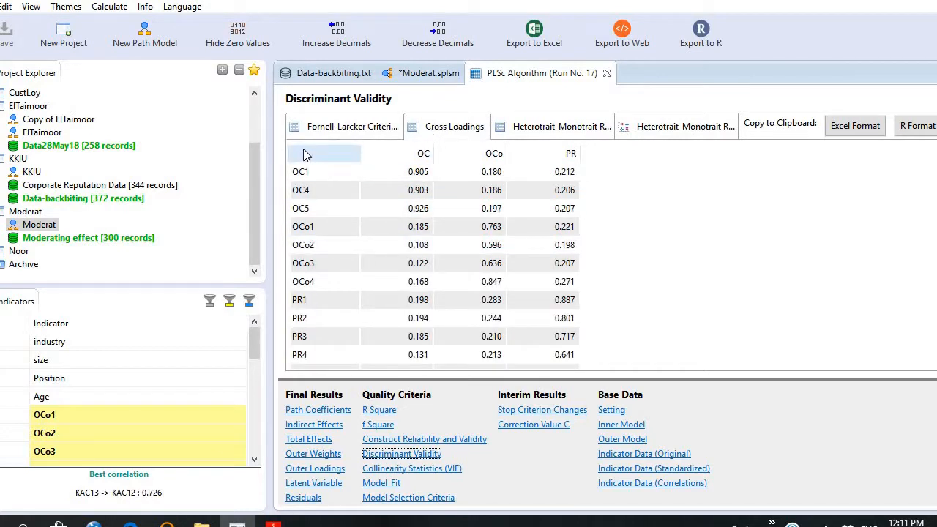
pyautogui.click(847, 137)
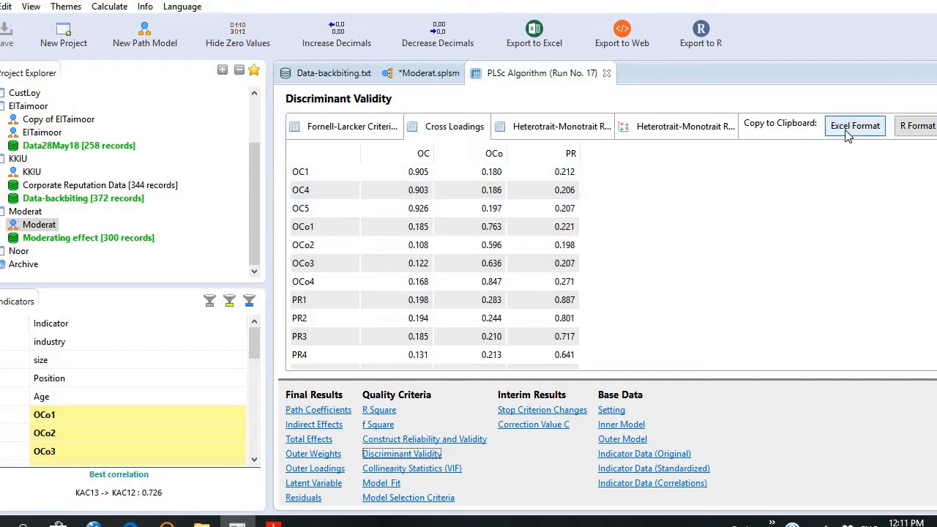
pyautogui.click(846, 137)
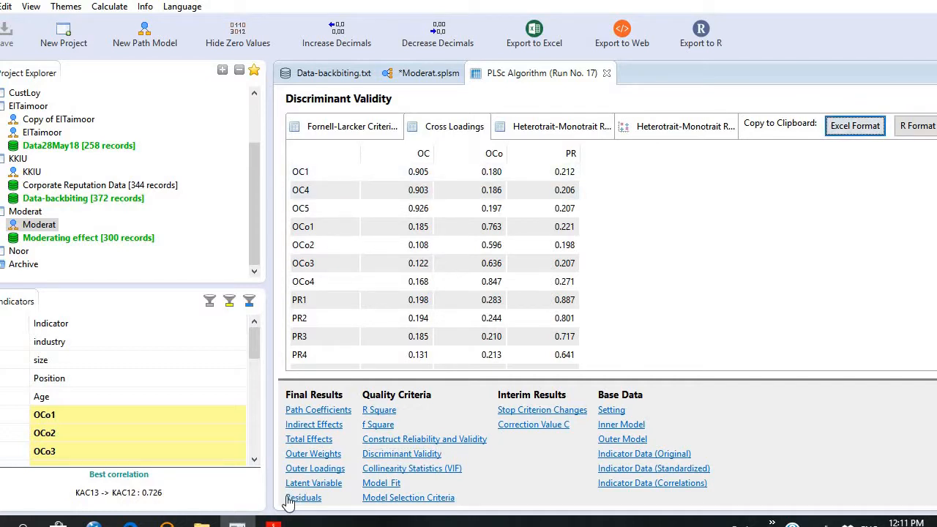
# Open Excel with a blank workbook and paste the copied cross loadings table starting at cell C3.
pyautogui.moveTo(236, 524)
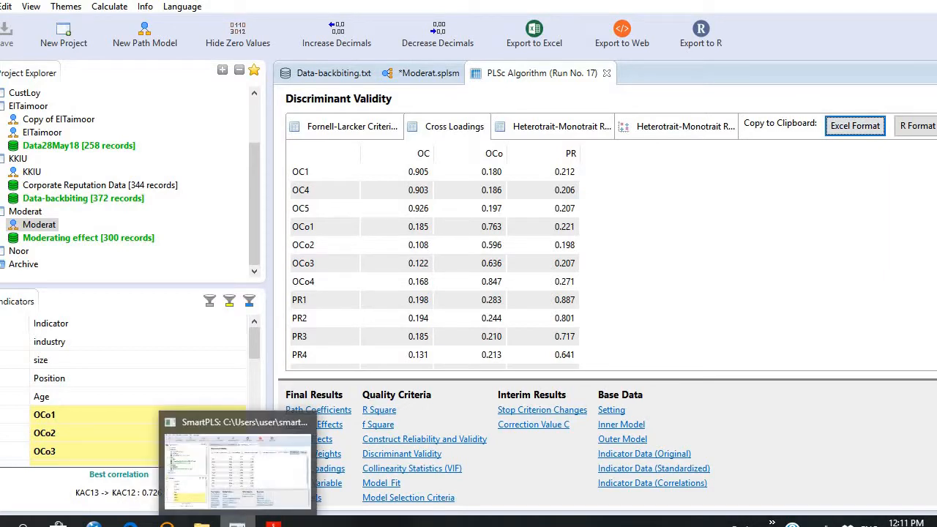
pyautogui.click(1, 525)
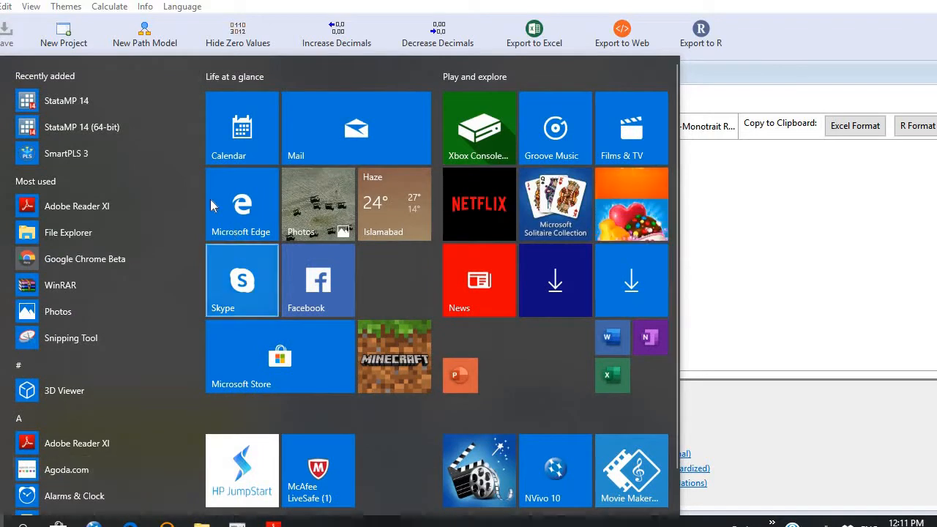
pyautogui.moveTo(198, 103); pyautogui.dragTo(191, 181)
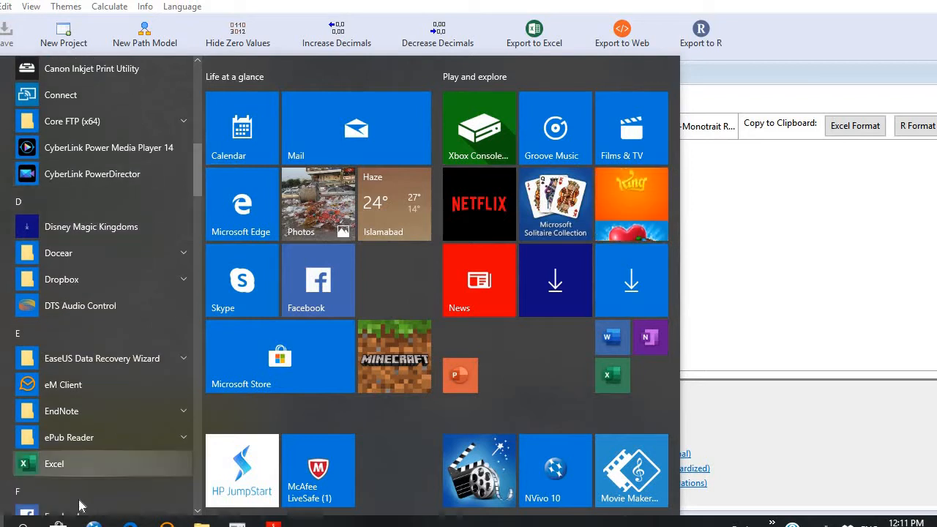
pyautogui.click(74, 465)
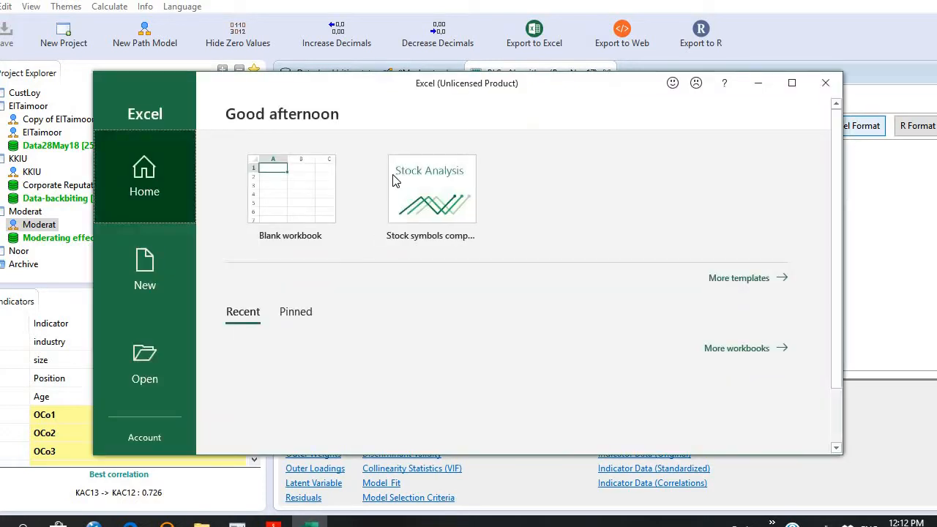
pyautogui.click(307, 186)
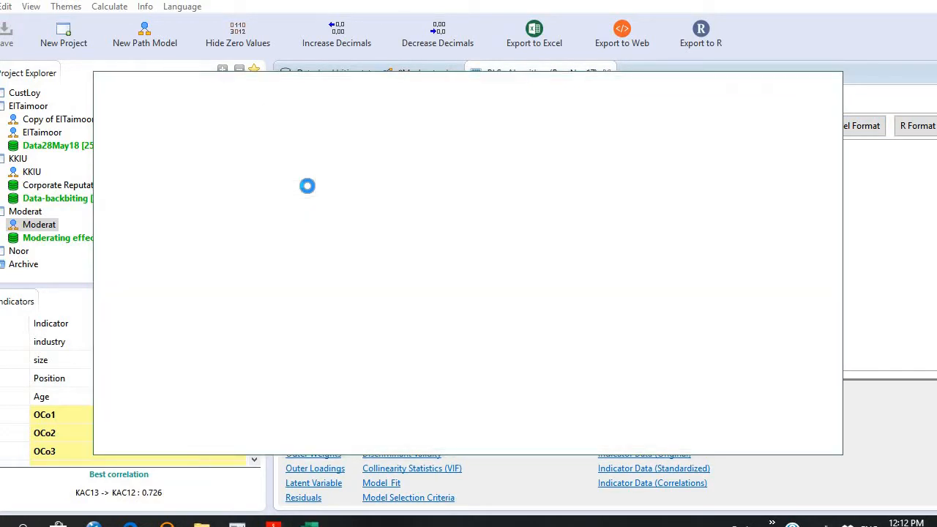
pyautogui.click(221, 270)
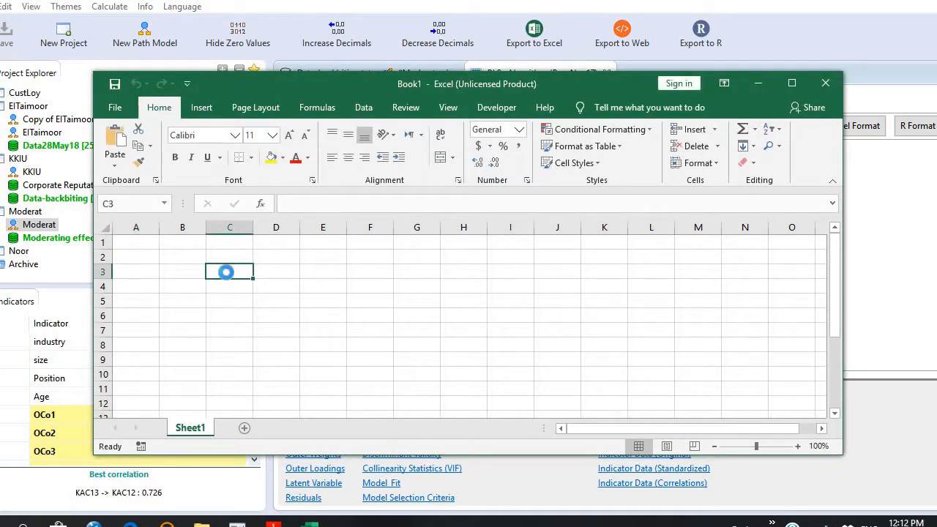
pyautogui.hotkey('ctrl', 'v')
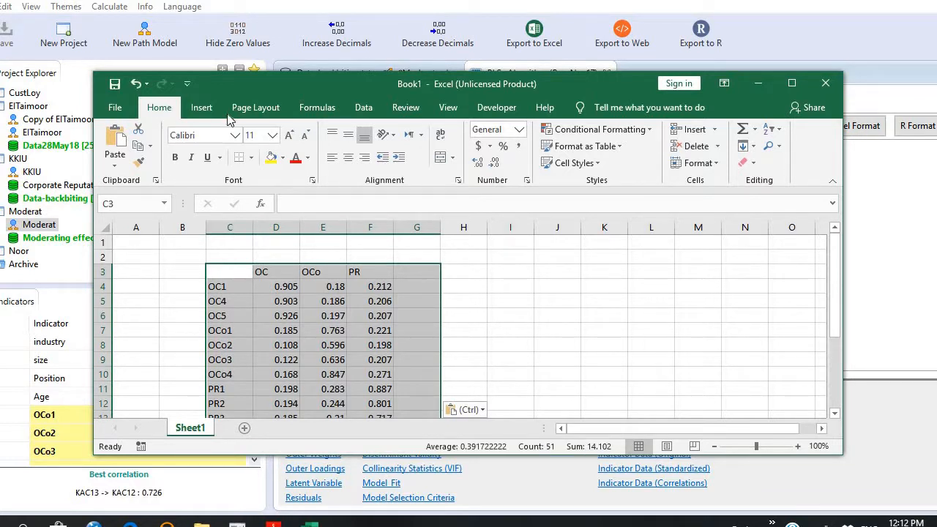
# Add a Greater Than conditional formatting rule to the pasted table, highlighting cells above 0.6 with Light Red Fill with Dark Red Text.
pyautogui.click(650, 136)
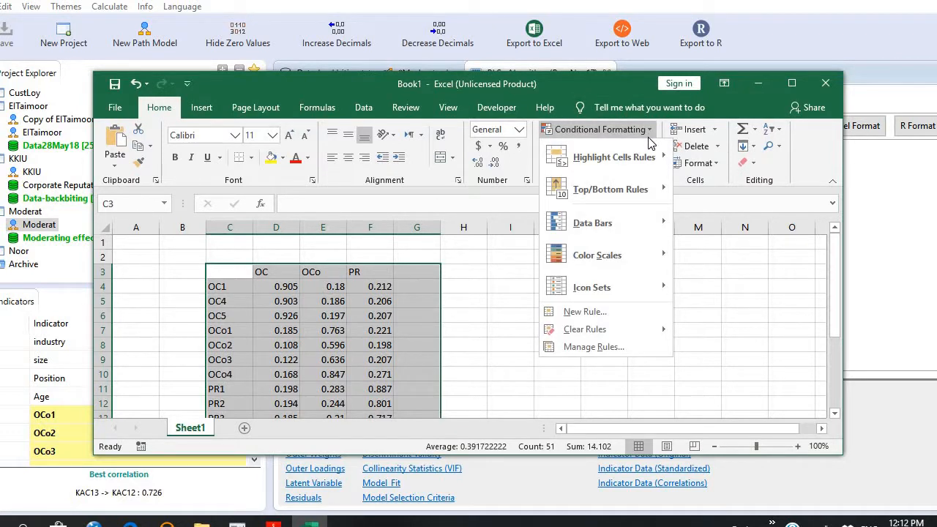
pyautogui.moveTo(651, 162)
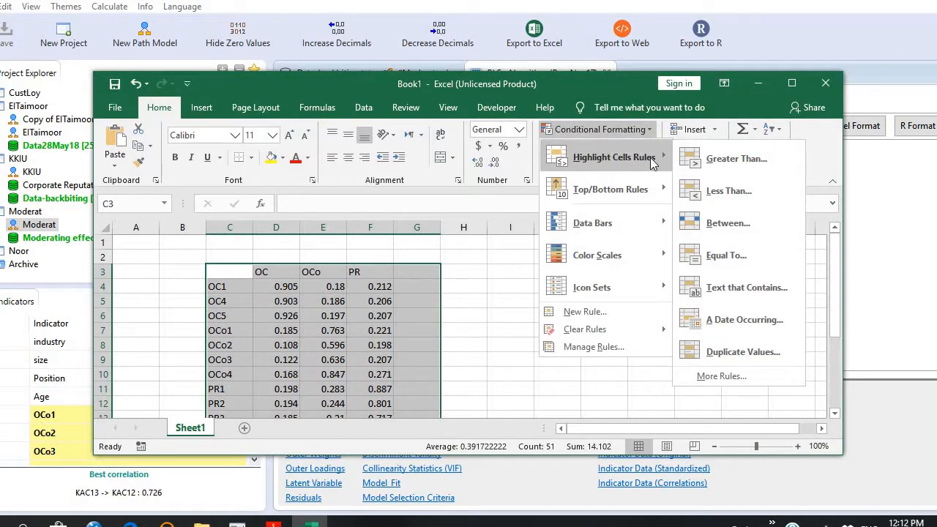
pyautogui.click(738, 159)
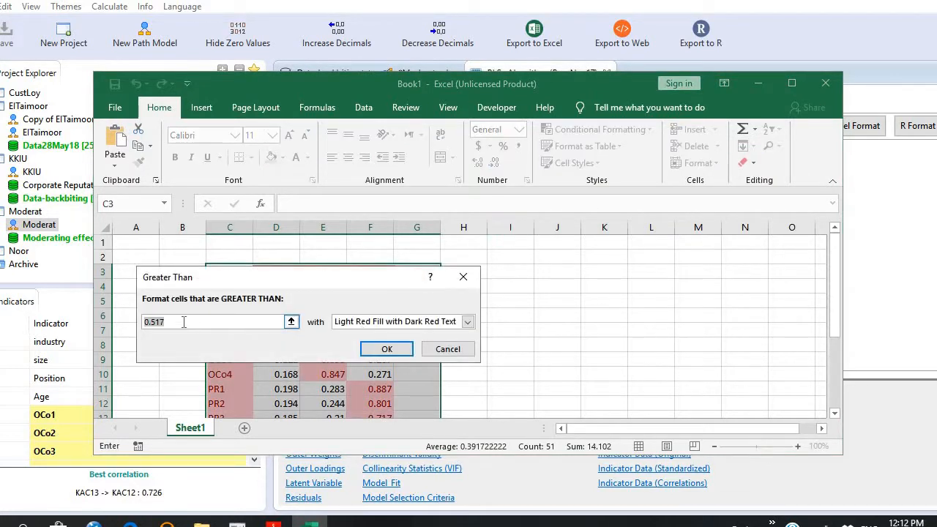
pyautogui.click(184, 322)
pyautogui.press('BackSpace')
pyautogui.press('BackSpace')
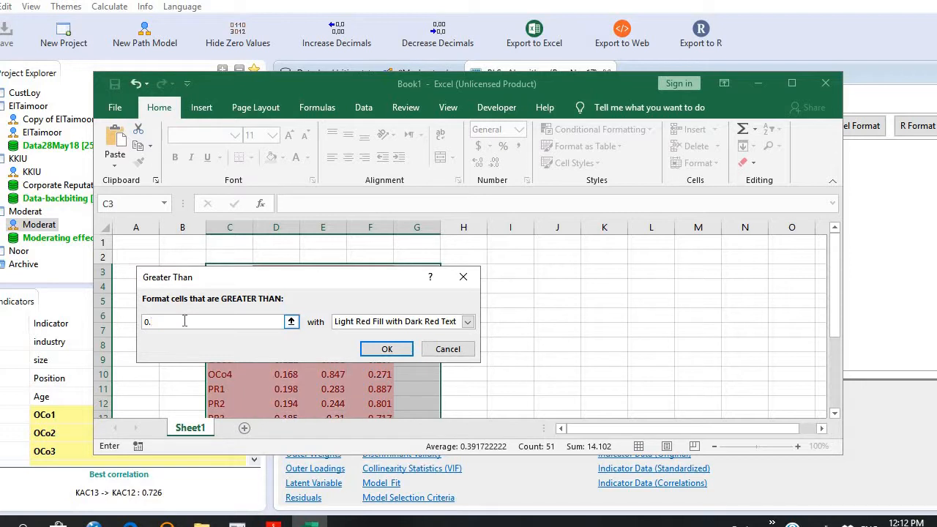
pyautogui.write('6')
pyautogui.click(391, 350)
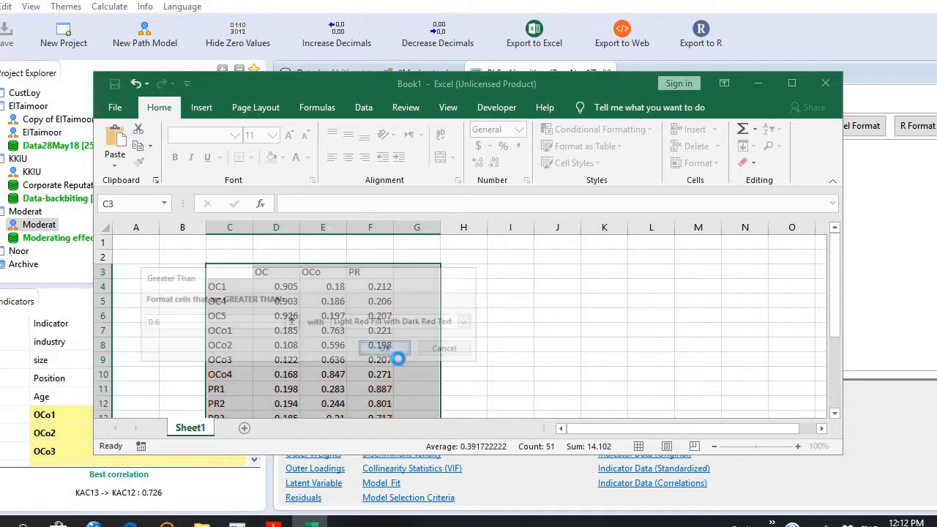
# Maximize the workbook window and examine the highlighted loadings of the OC, OCo and PR indicators on their own constructs.
pyautogui.click(791, 85)
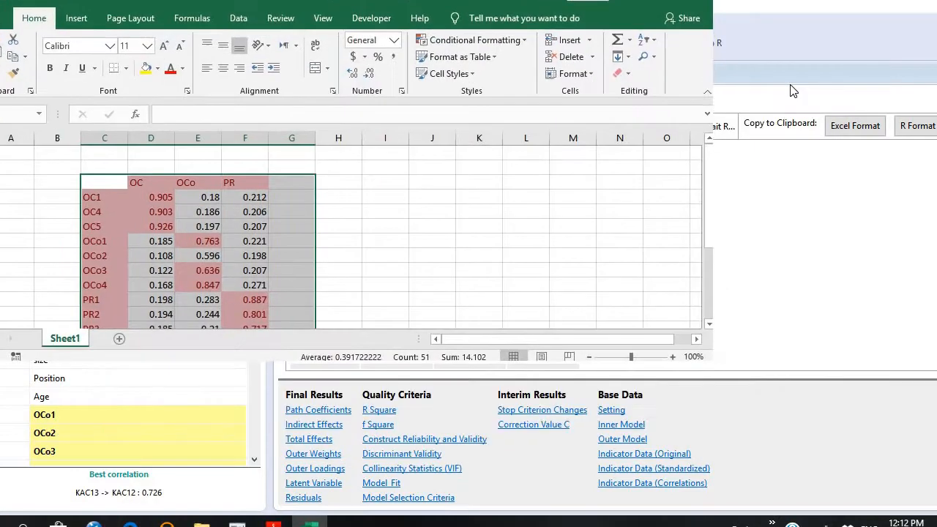
pyautogui.click(150, 241)
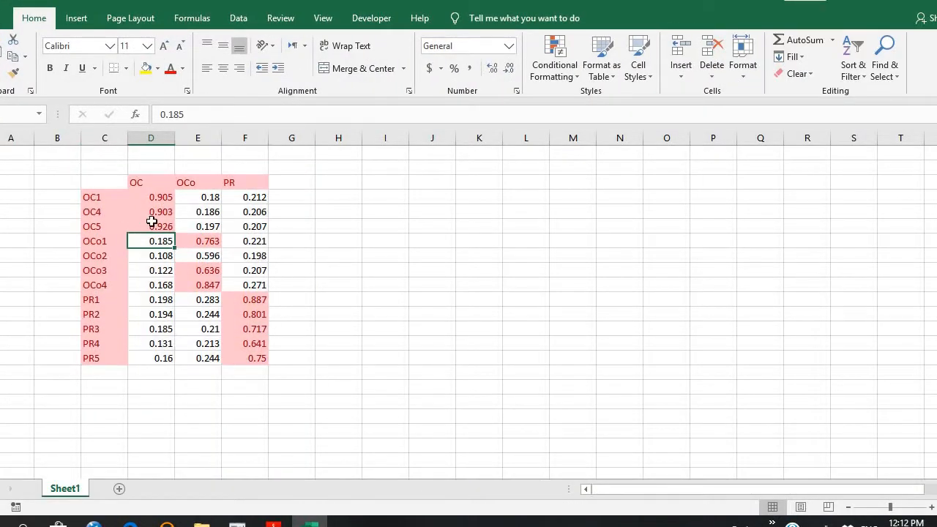
pyautogui.click(156, 223)
pyautogui.click(157, 183)
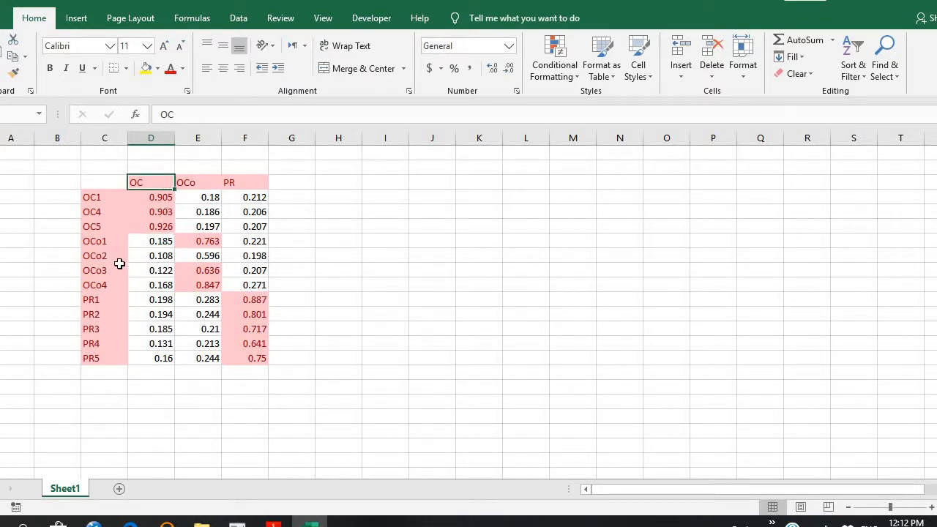
pyautogui.moveTo(109, 241); pyautogui.dragTo(109, 290)
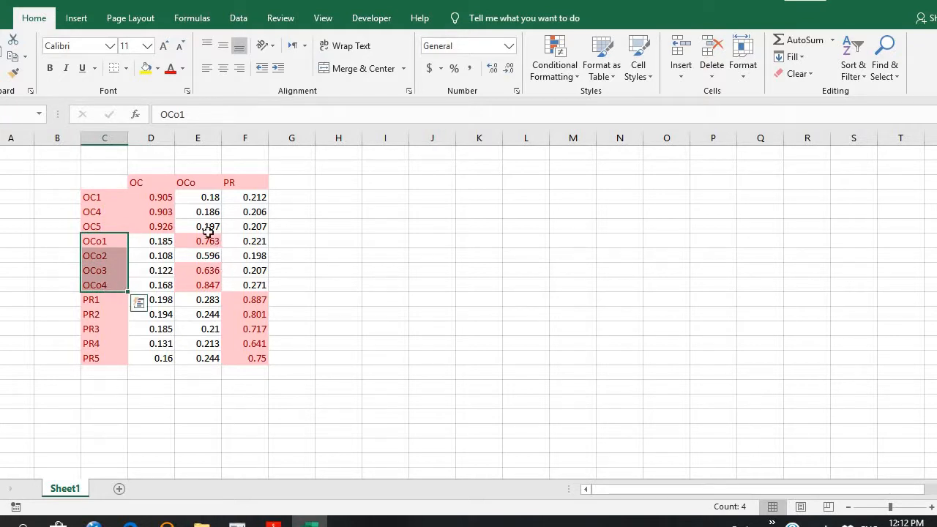
pyautogui.click(204, 266)
pyautogui.click(210, 254)
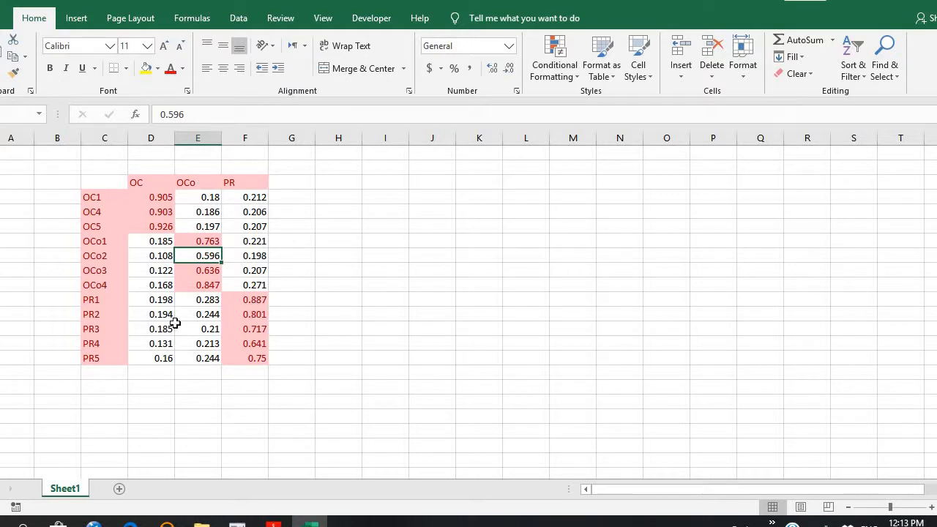
pyautogui.moveTo(252, 299); pyautogui.dragTo(257, 358)
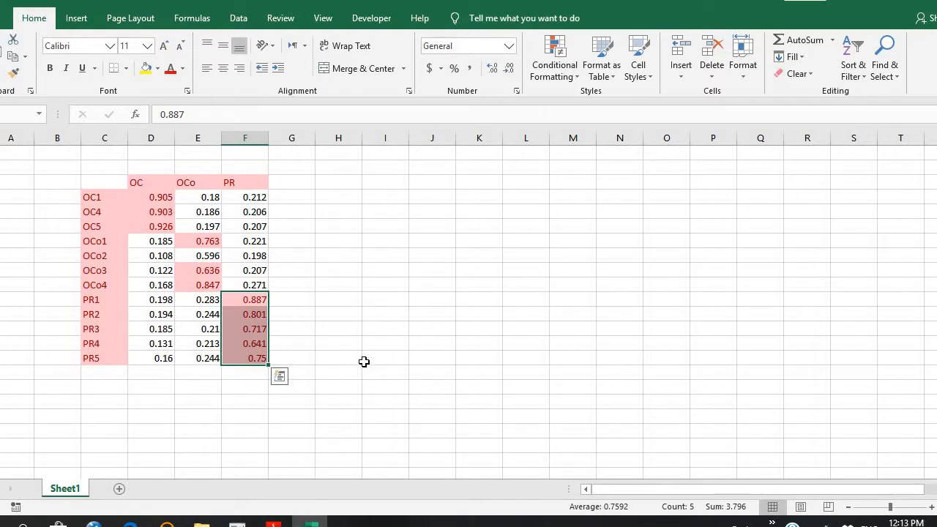
# Switch to the PDF slides in Adobe Reader and mark the Cross loadings and F.L Criterion entries under Discriminant validity.
pyautogui.click(273, 521)
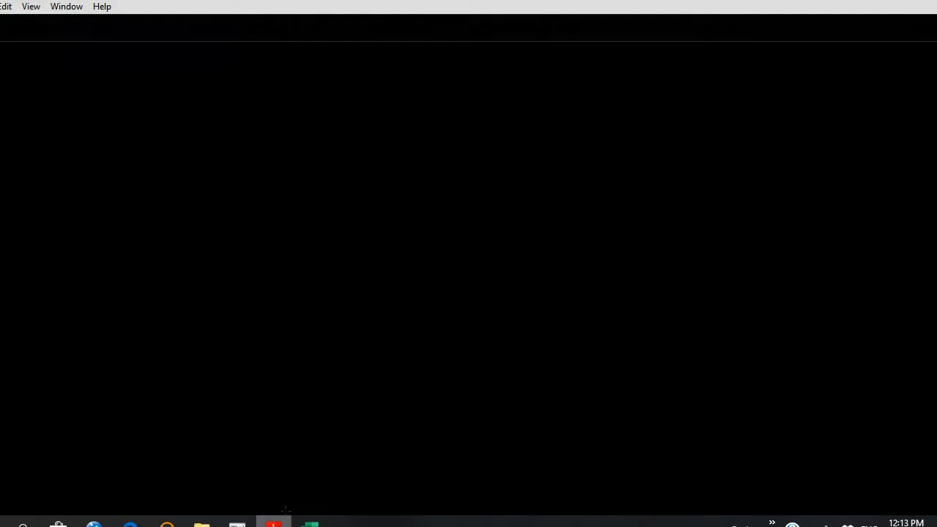
pyautogui.moveTo(272, 396); pyautogui.dragTo(399, 396)
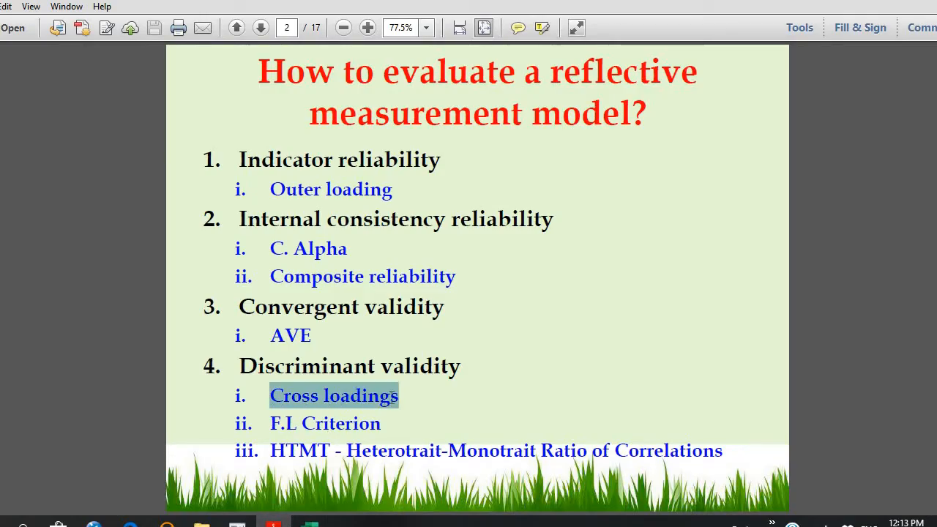
pyautogui.click(260, 363)
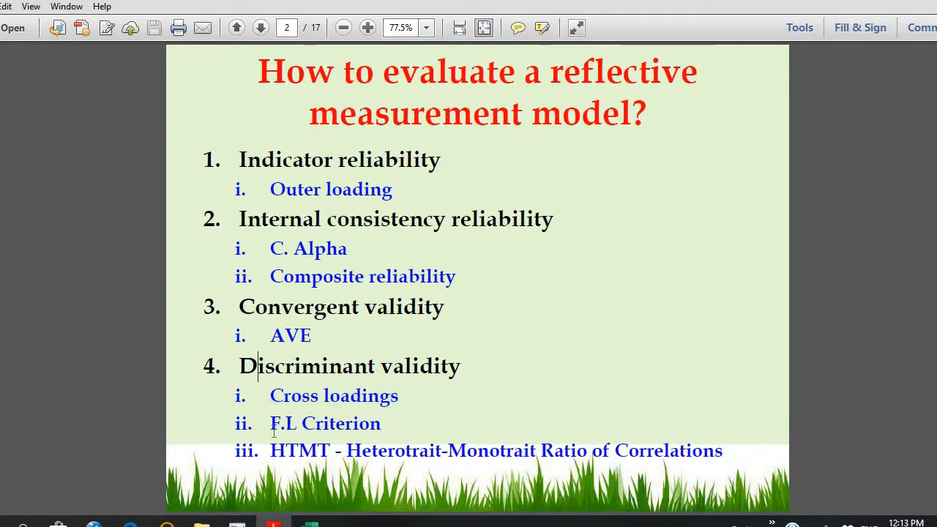
pyautogui.moveTo(271, 429); pyautogui.dragTo(382, 425)
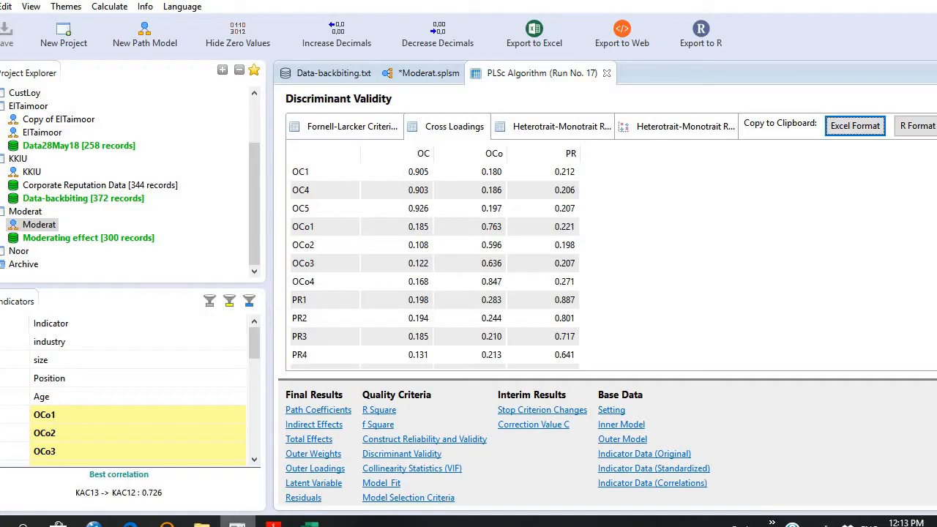
# Switch back to SmartPLS and examine the OCo and PR rows of the Fornell-Larcker Criterion table.
pyautogui.click(237, 523)
pyautogui.click(333, 132)
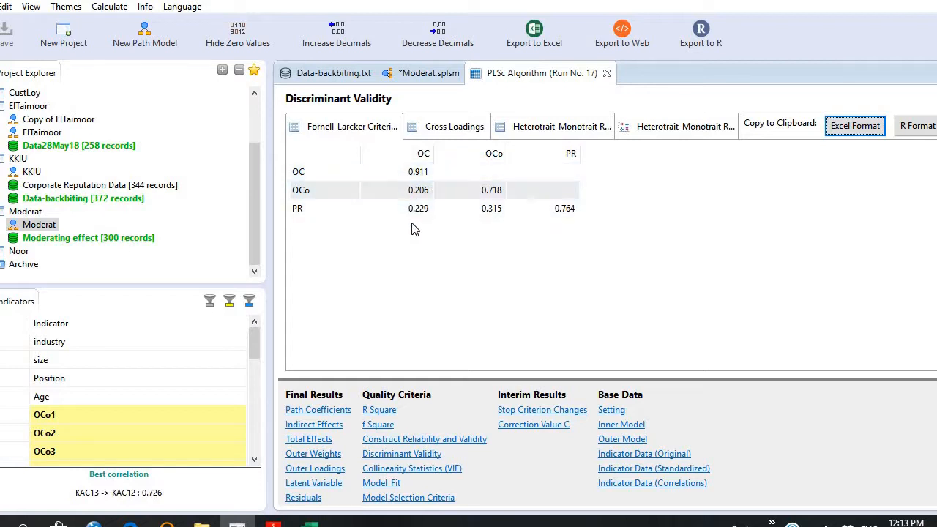
pyautogui.click(491, 196)
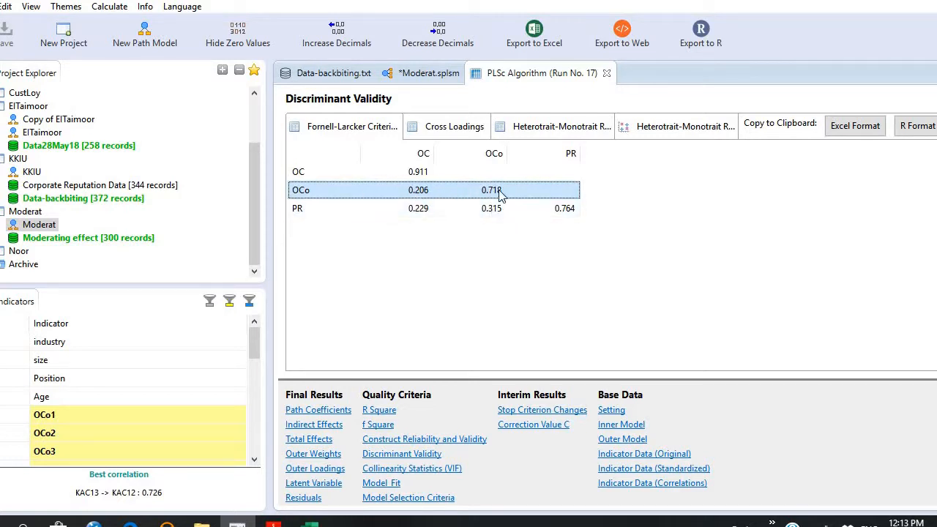
pyautogui.click(562, 210)
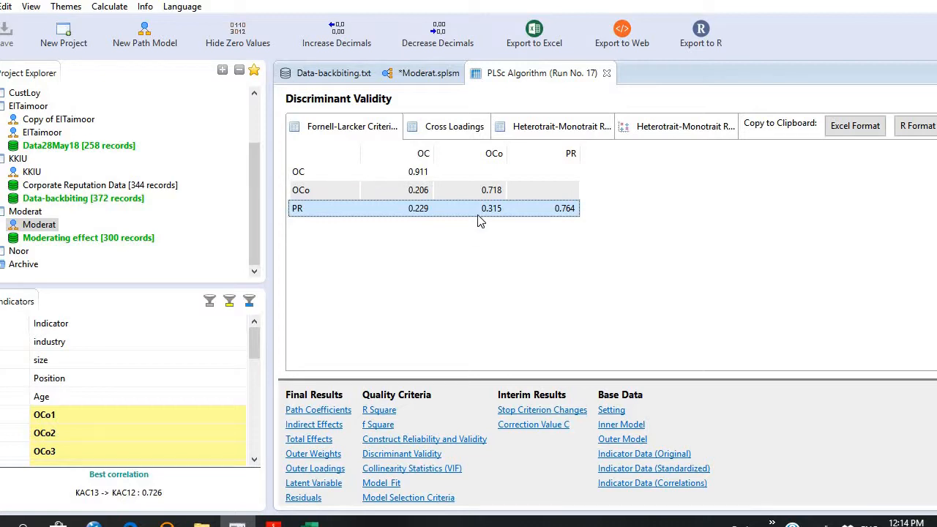
# View the Heterotrait-Monotrait Ratio table and return to the measurement model checklist in Adobe Reader.
pyautogui.click(535, 139)
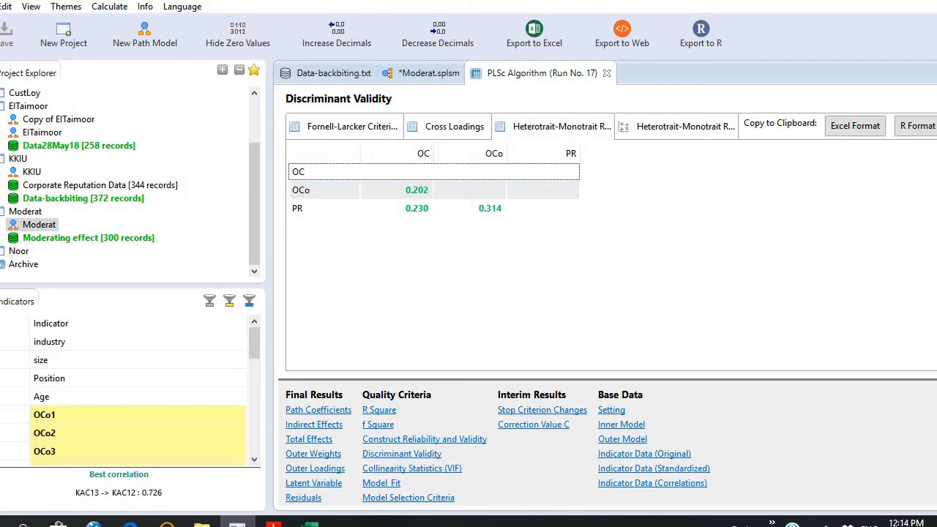
pyautogui.click(274, 524)
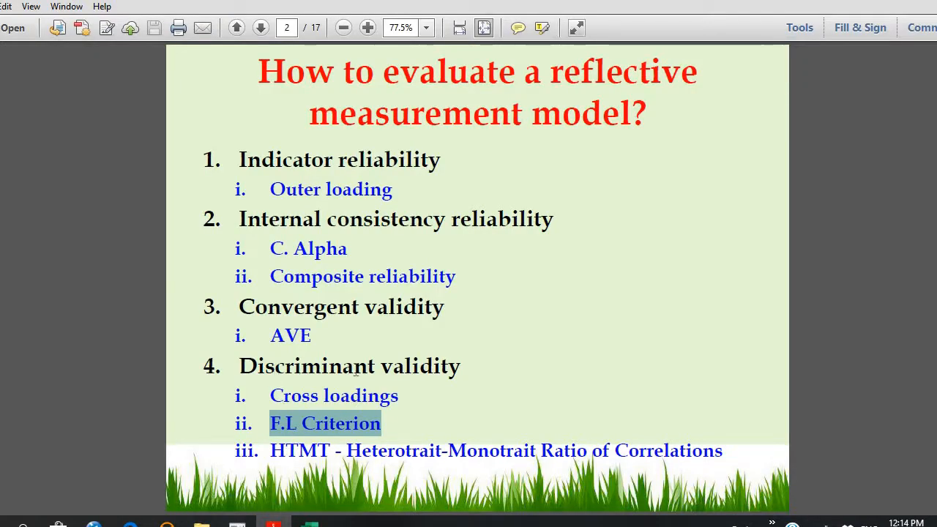